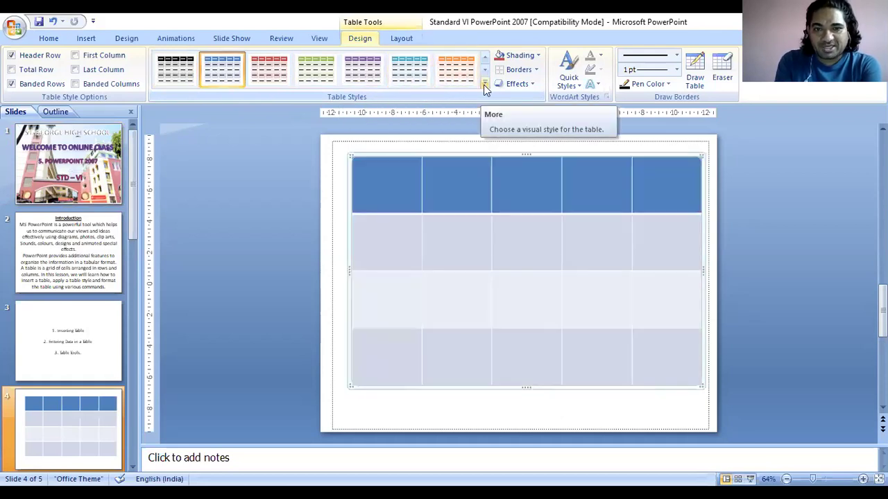
Step: Apply the medium table style with a red header row and grey banded rows to the table
{"action": "left_click", "coordinate": [484, 84]}
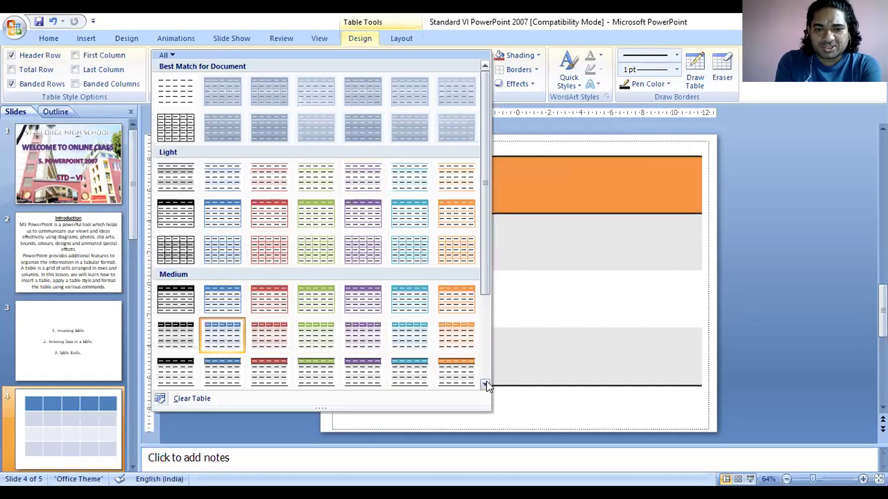
{"action": "left_click", "coordinate": [486, 384]}
{"action": "left_click", "coordinate": [486, 384]}
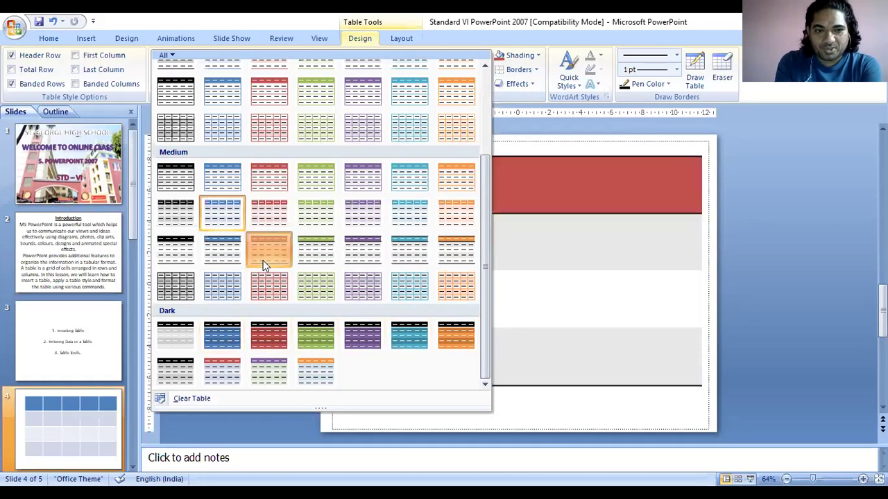
{"action": "left_click", "coordinate": [263, 260]}
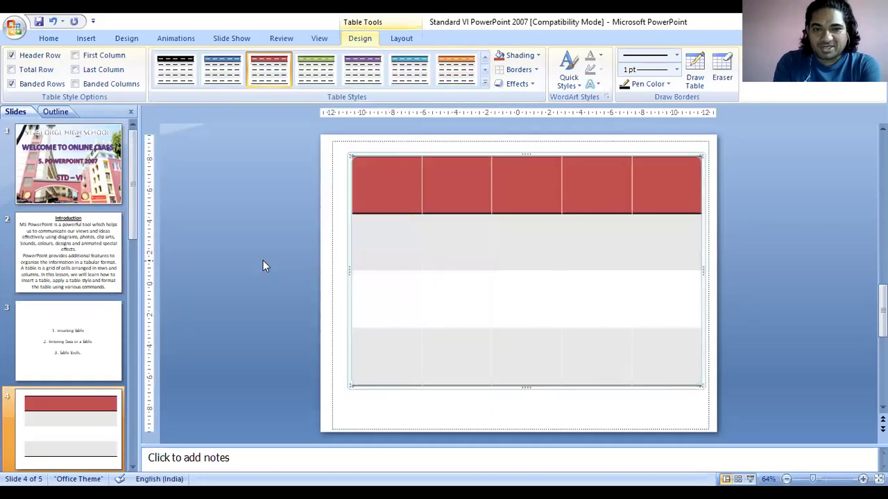
Step: Shade the middle cell of the table's third row blue and its first cell green
{"action": "left_click", "coordinate": [518, 284]}
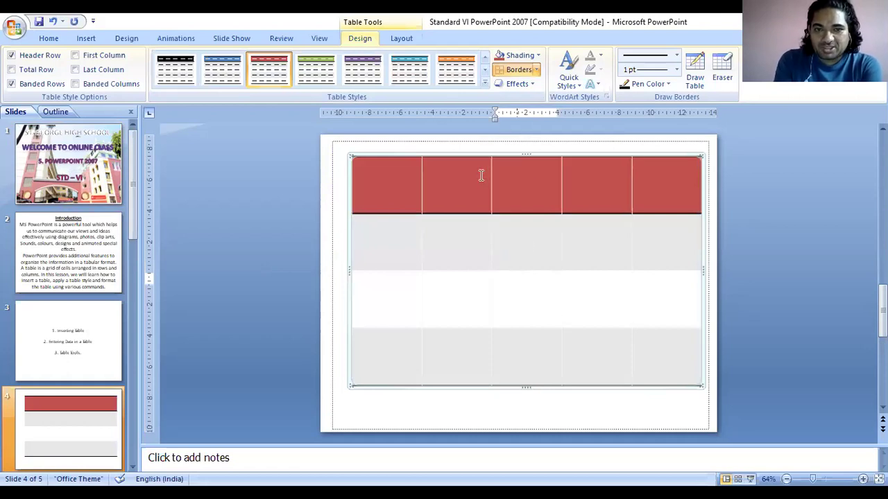
{"action": "left_click", "coordinate": [539, 56]}
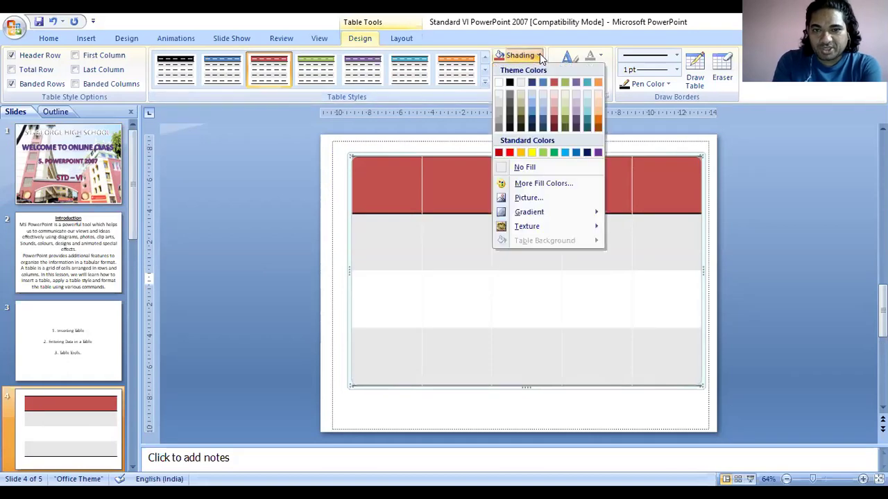
{"action": "left_click", "coordinate": [534, 116]}
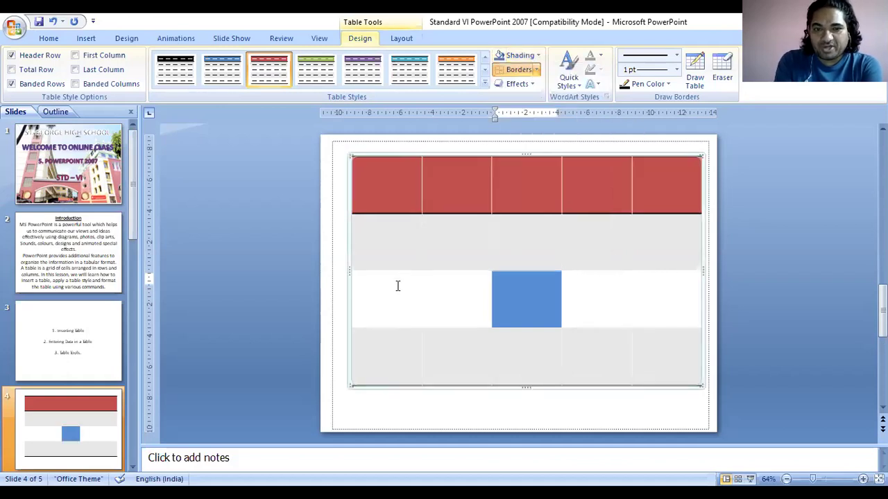
{"action": "left_click", "coordinate": [538, 56]}
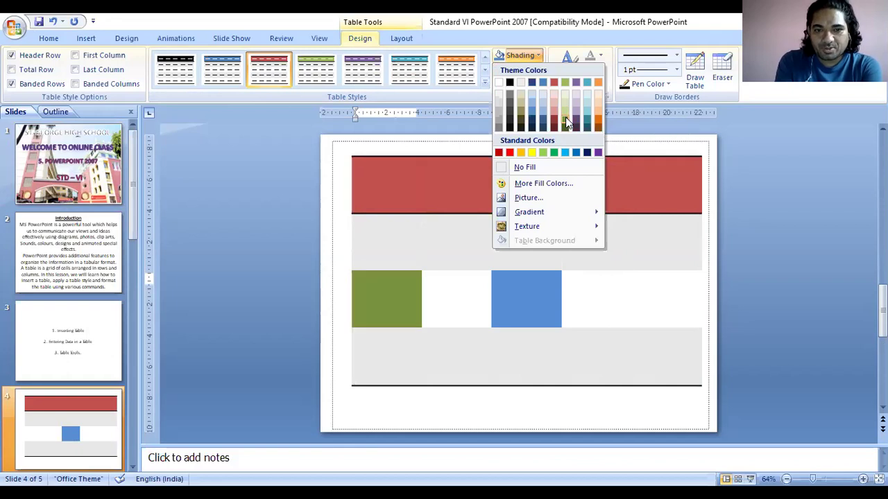
{"action": "left_click", "coordinate": [566, 122]}
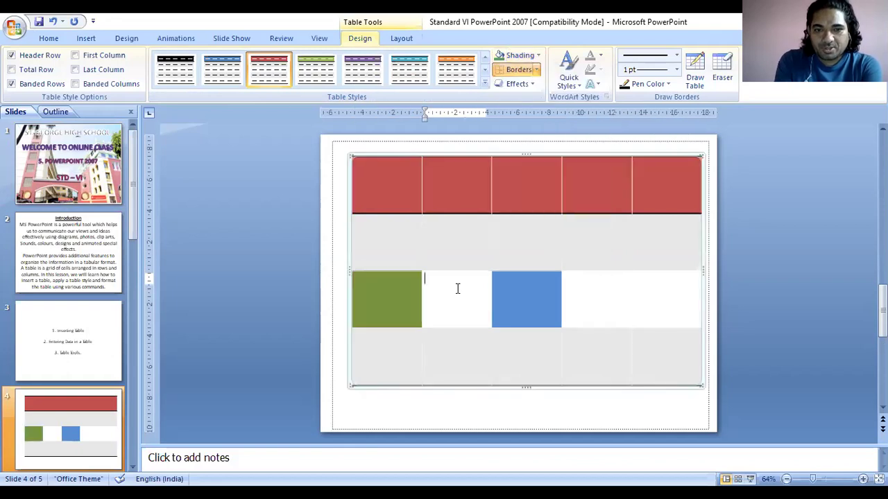
Step: Shade the third row's second cell orange, its fourth cell yellow and its last cell dark navy
{"action": "left_click", "coordinate": [539, 56]}
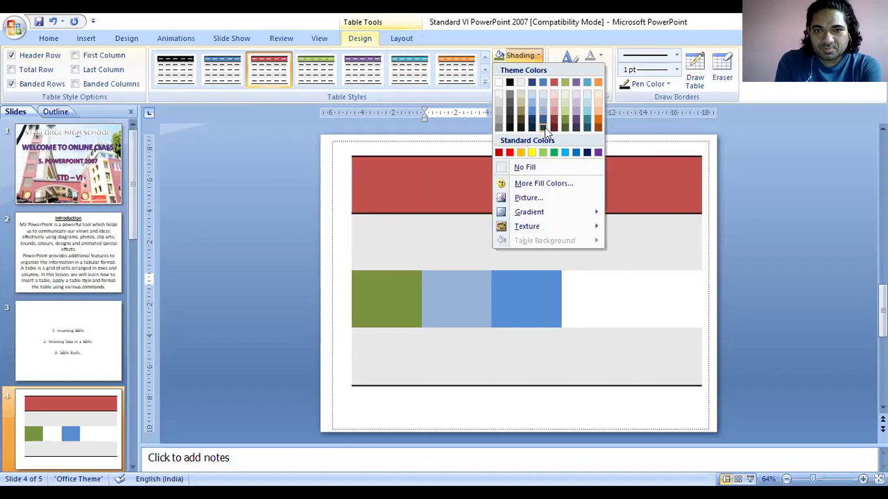
{"action": "left_click", "coordinate": [601, 122]}
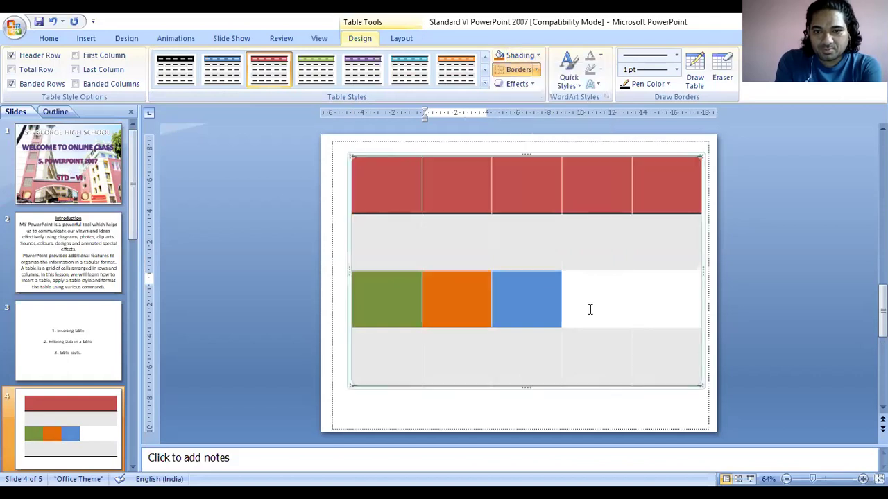
{"action": "left_click", "coordinate": [538, 55]}
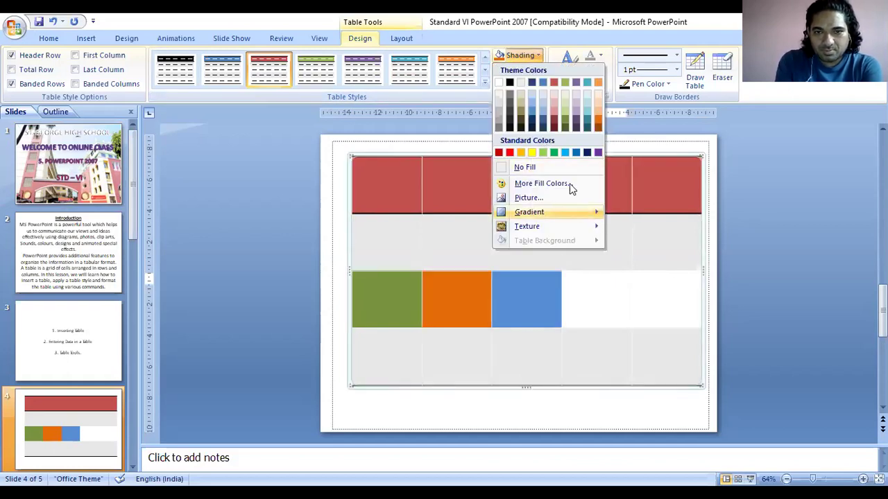
{"action": "left_click", "coordinate": [532, 152]}
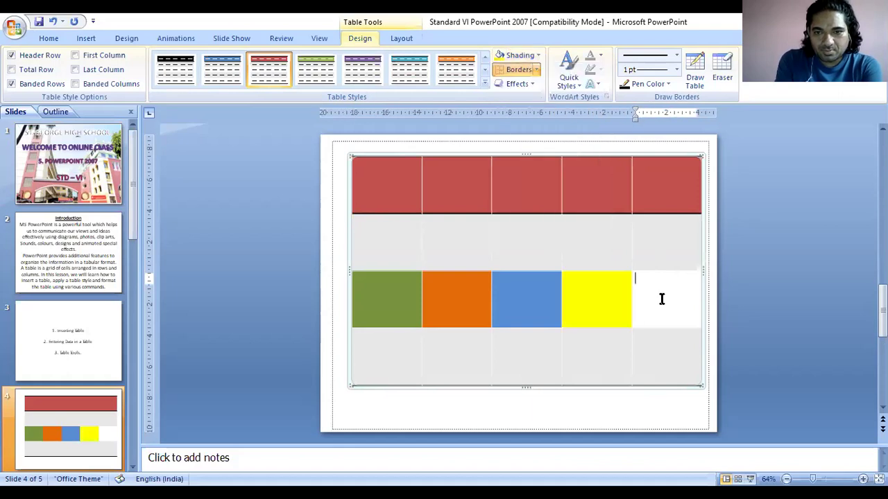
{"action": "left_click", "coordinate": [538, 57]}
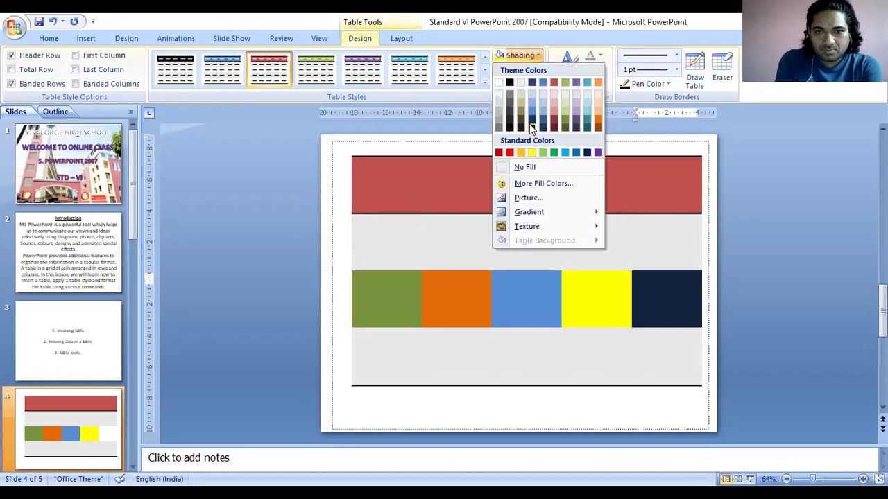
{"action": "left_click", "coordinate": [529, 123]}
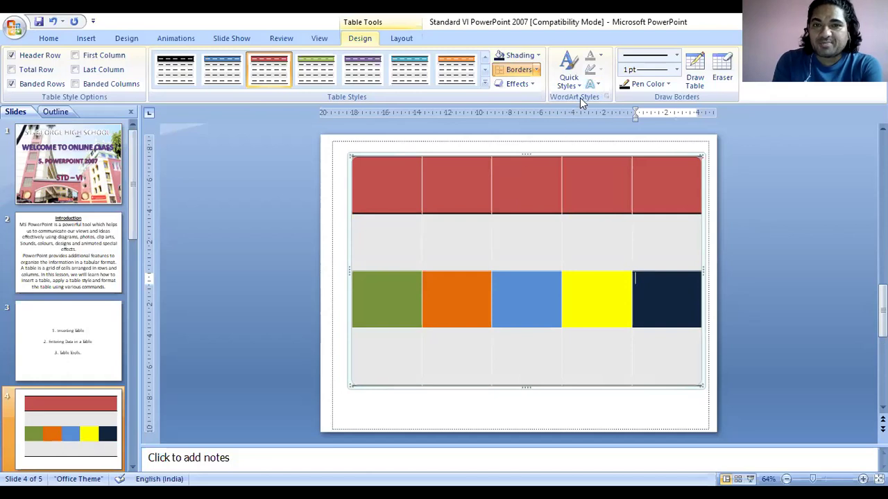
Step: Apply all borders to the third row's last cell and browse the table's shadow effects
{"action": "left_click", "coordinate": [538, 70]}
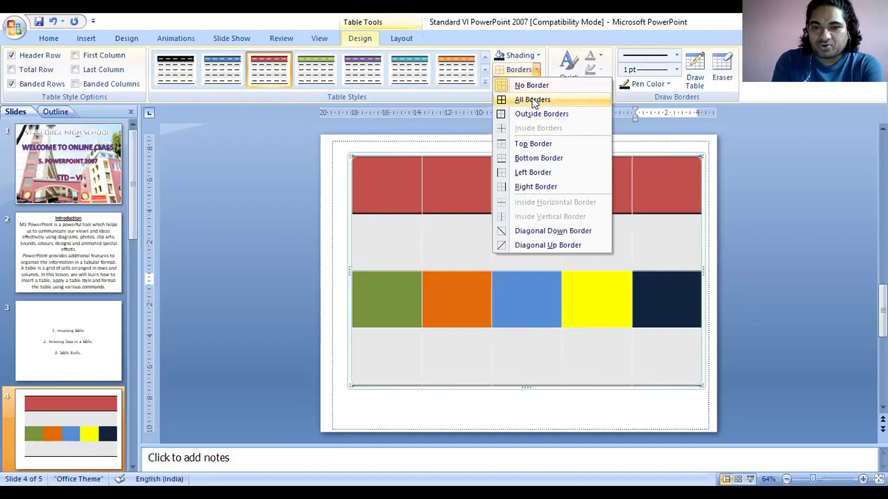
{"action": "left_click", "coordinate": [532, 100]}
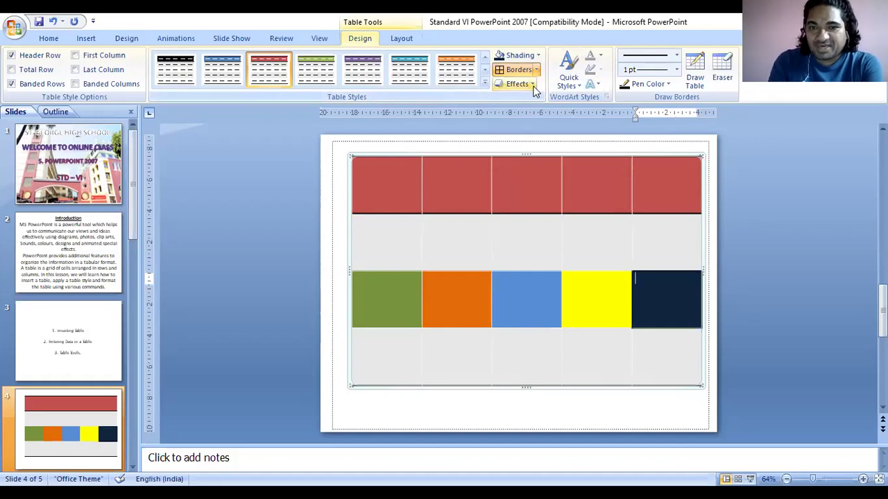
{"action": "left_click", "coordinate": [533, 84]}
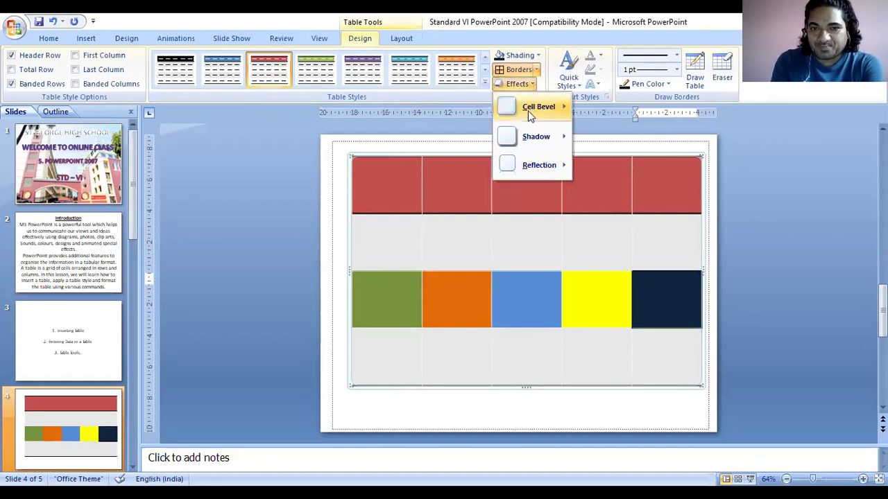
{"action": "mouse_move", "coordinate": [541, 139]}
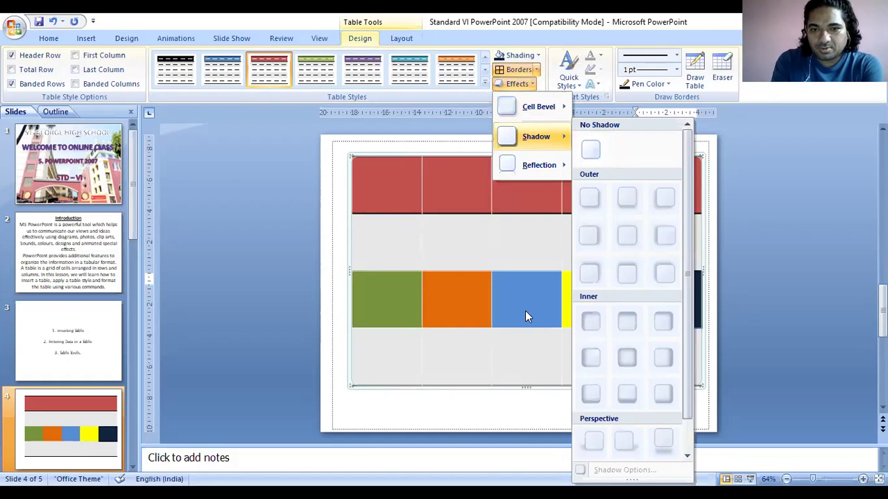
{"action": "left_click", "coordinate": [495, 270]}
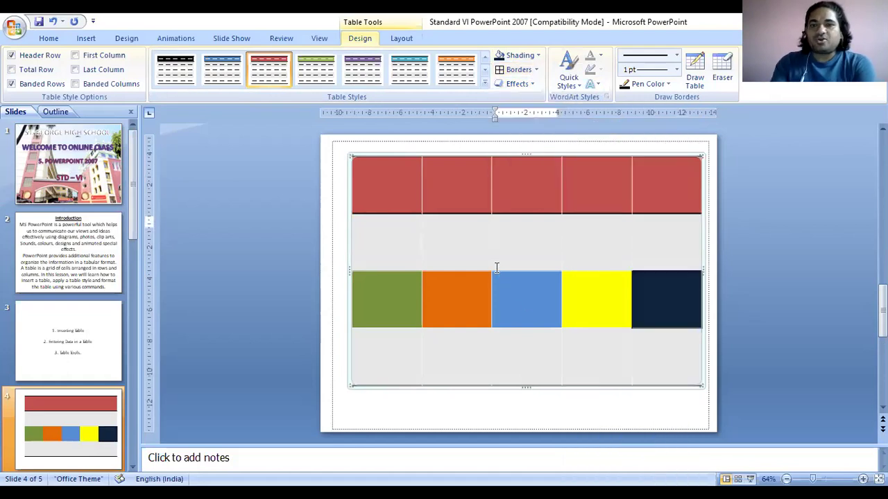
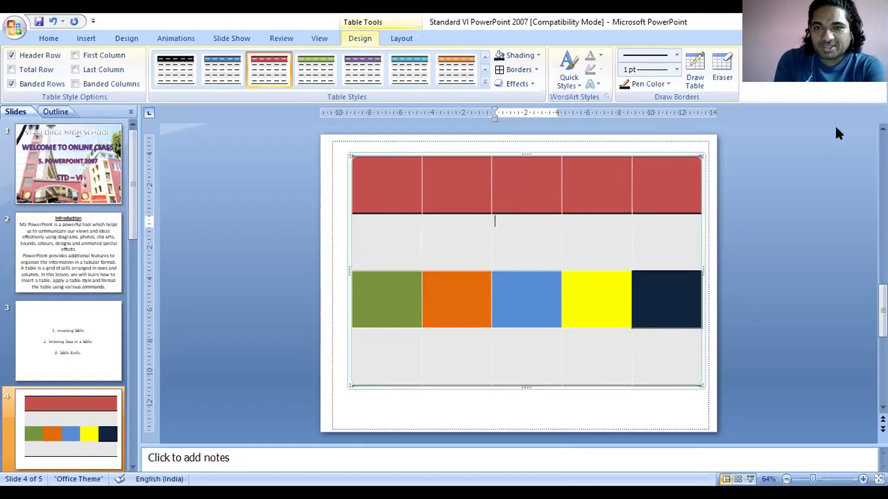
{"action": "left_click", "coordinate": [696, 72]}
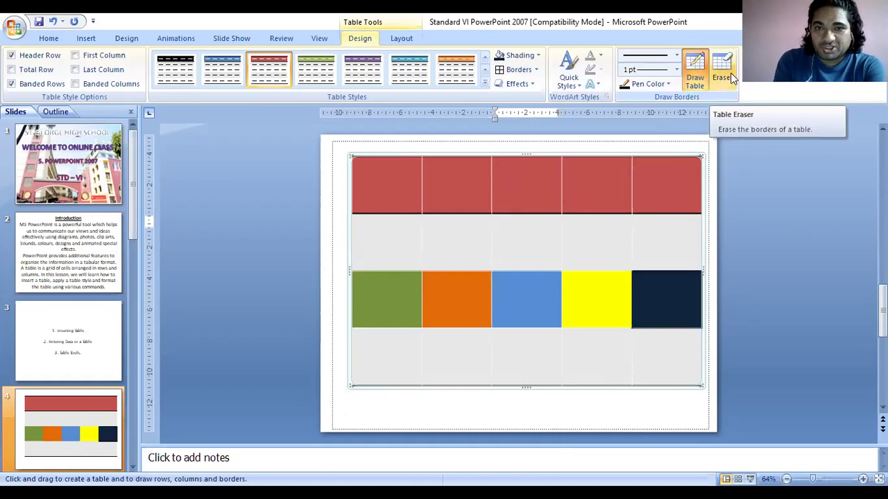
{"action": "left_click", "coordinate": [401, 39]}
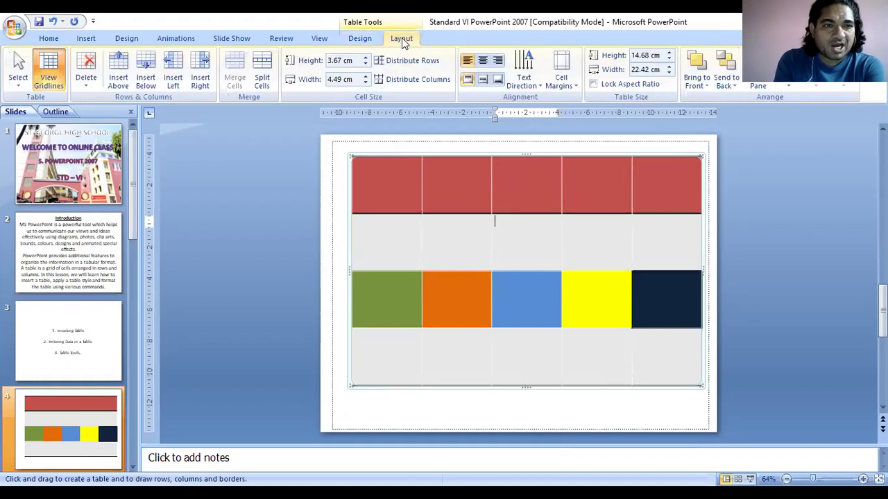
{"action": "left_click", "coordinate": [356, 40]}
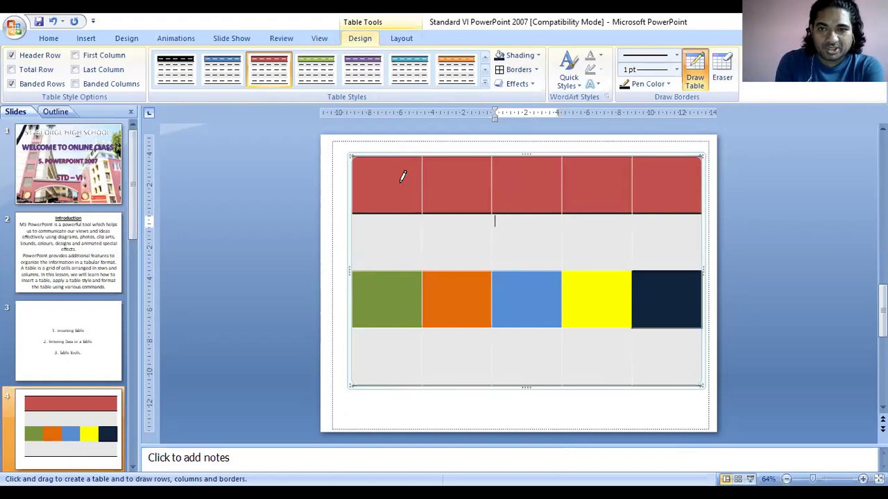
{"action": "left_click", "coordinate": [86, 39]}
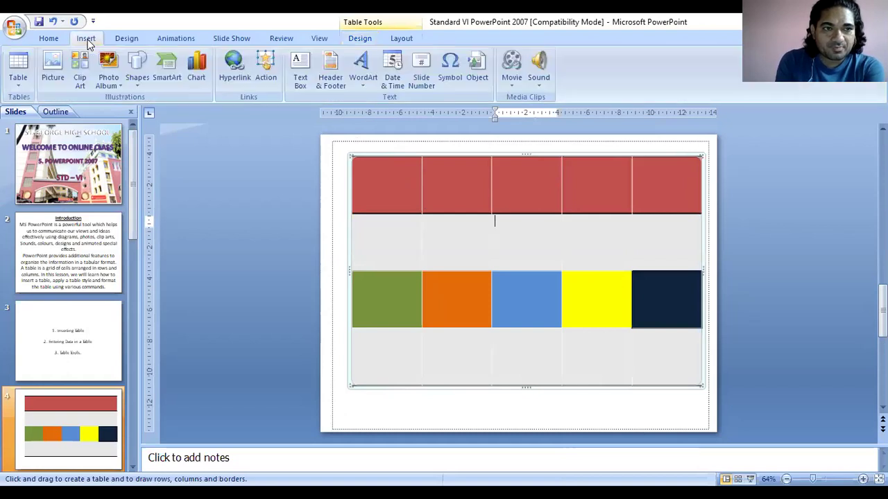
{"action": "left_click", "coordinate": [48, 38]}
Step: Turn off table drawing and enter a person's first name in each of the first three header cells
{"action": "left_click", "coordinate": [382, 176]}
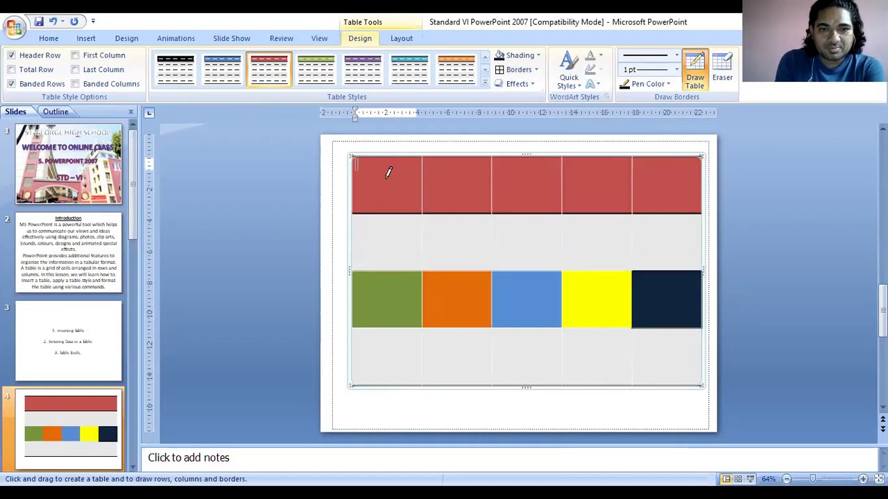
{"action": "left_click", "coordinate": [695, 71]}
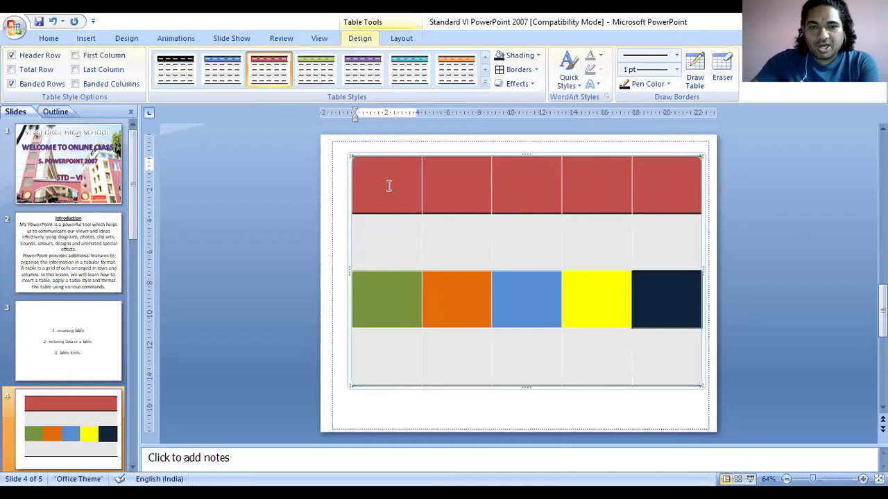
{"action": "type", "text": "Vijay"}
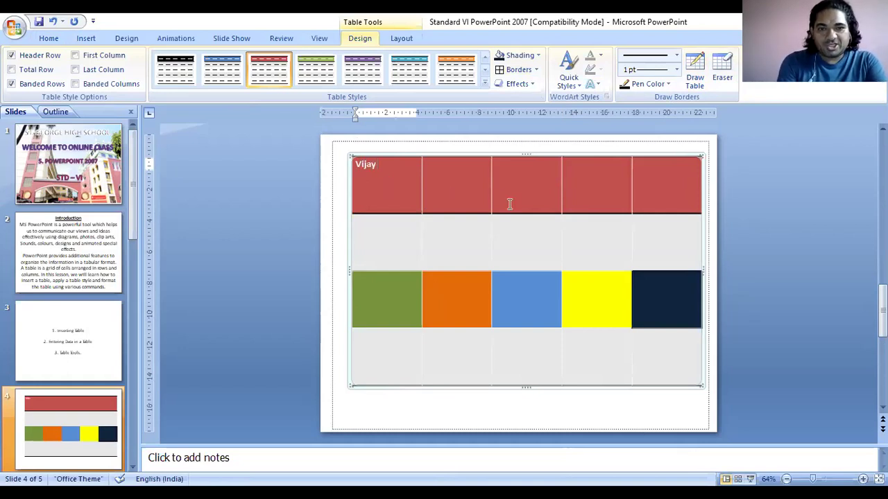
{"action": "left_click", "coordinate": [473, 186]}
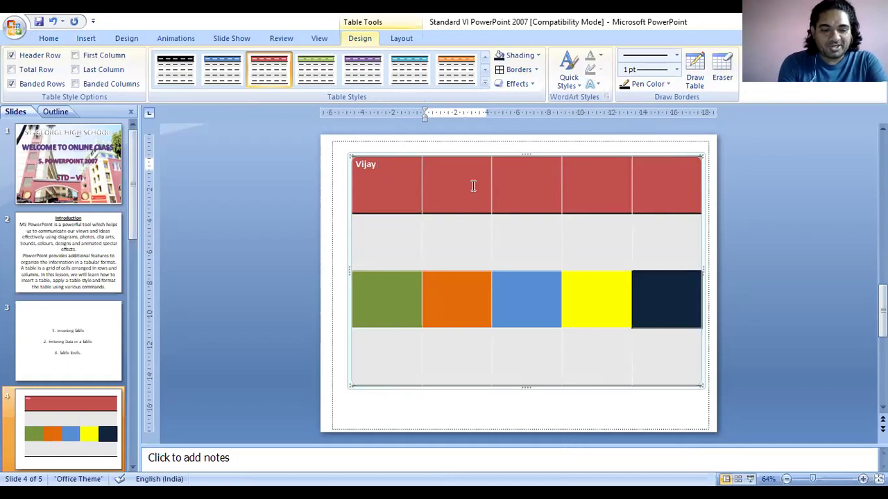
{"action": "type", "text": "Rahu"}
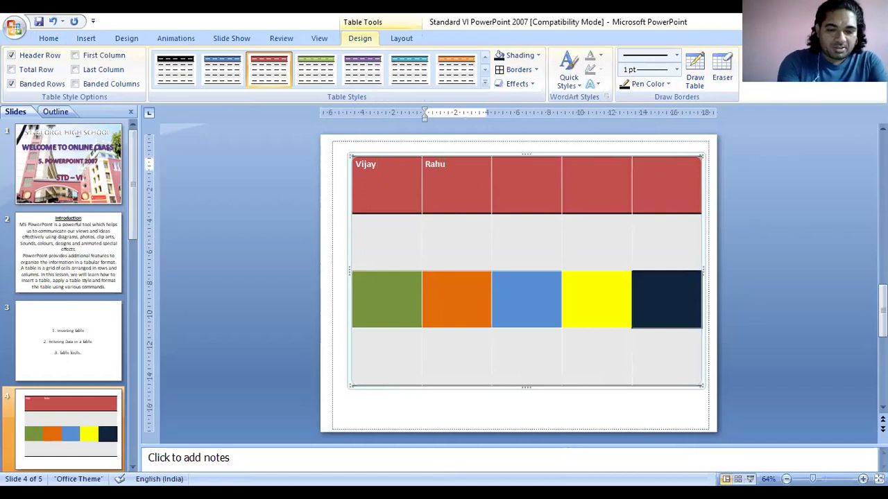
{"action": "type", "text": "l"}
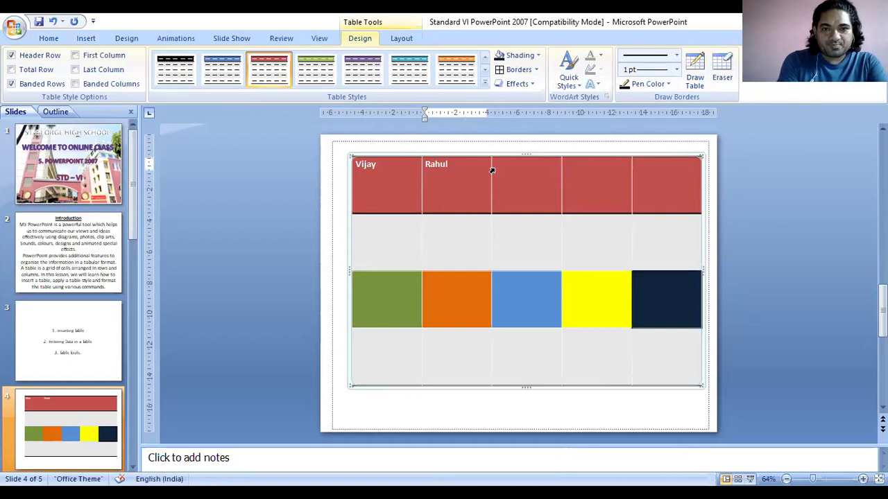
{"action": "left_click", "coordinate": [507, 170]}
{"action": "type", "text": "A"}
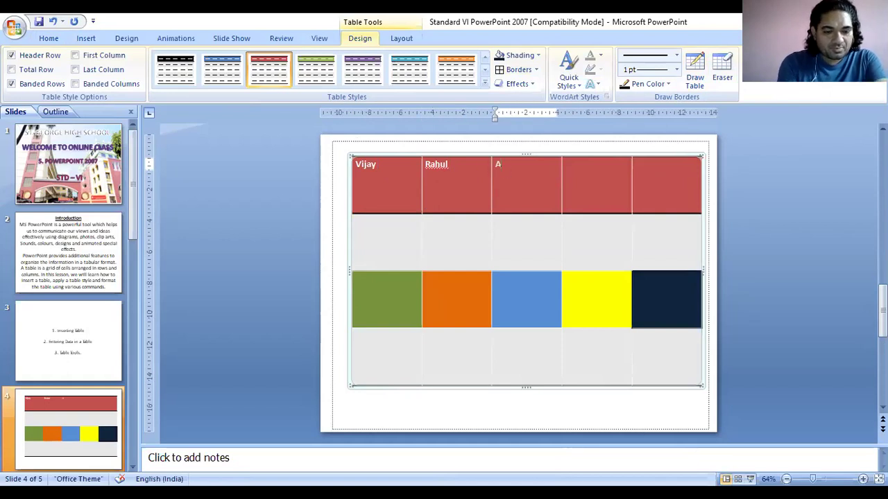
{"action": "type", "text": "naya"}
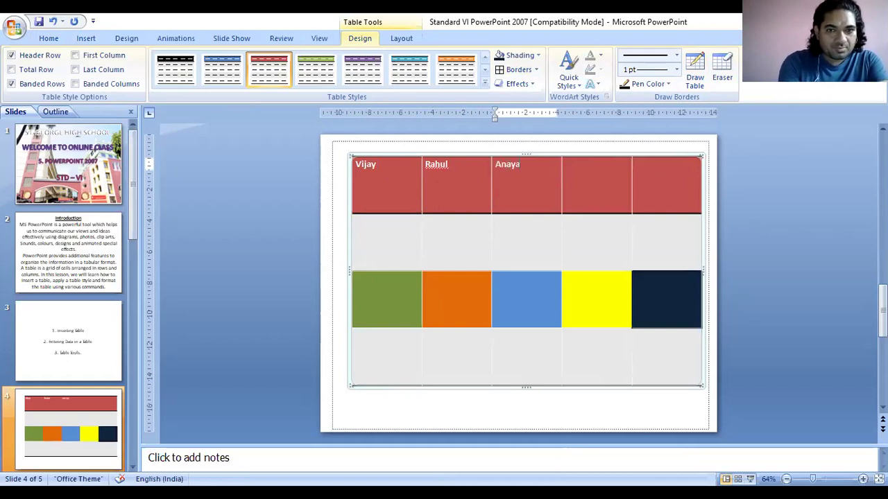
{"action": "left_click", "coordinate": [571, 173]}
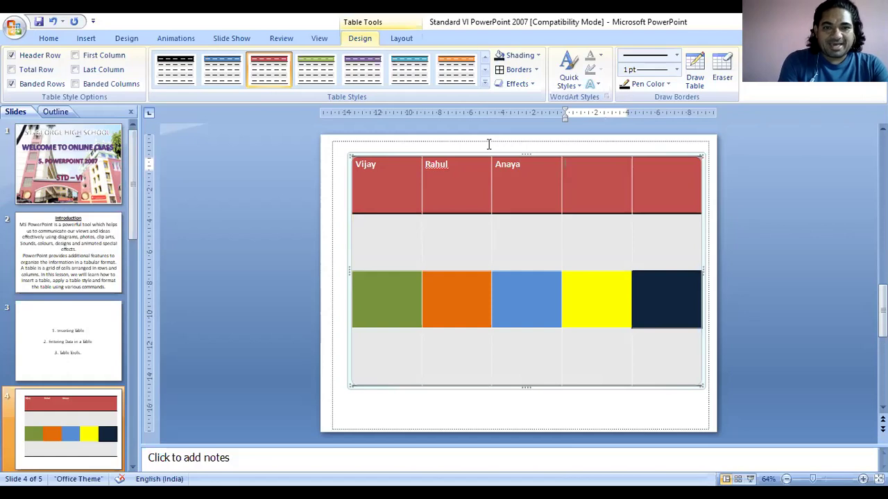
Step: Set the font size of the name in the table's first header cell to 36
{"action": "left_click", "coordinate": [357, 166]}
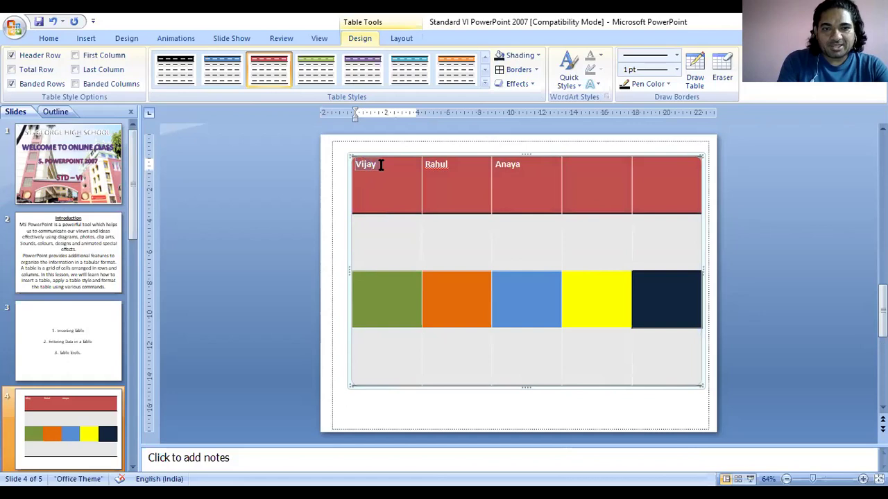
{"action": "left_click", "coordinate": [47, 40]}
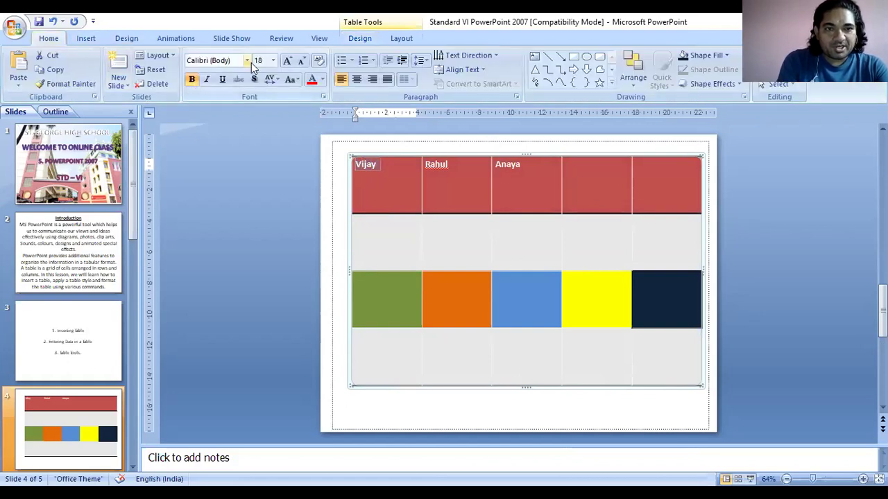
{"action": "left_click", "coordinate": [274, 61]}
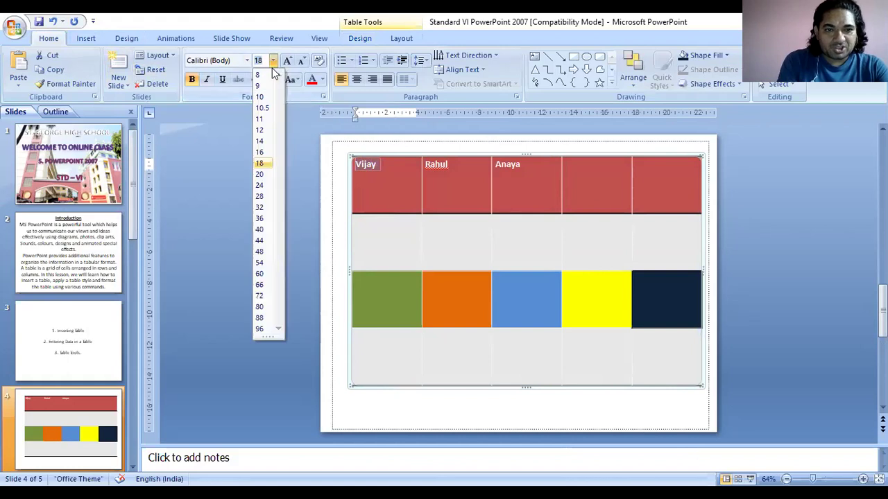
{"action": "left_click", "coordinate": [261, 220]}
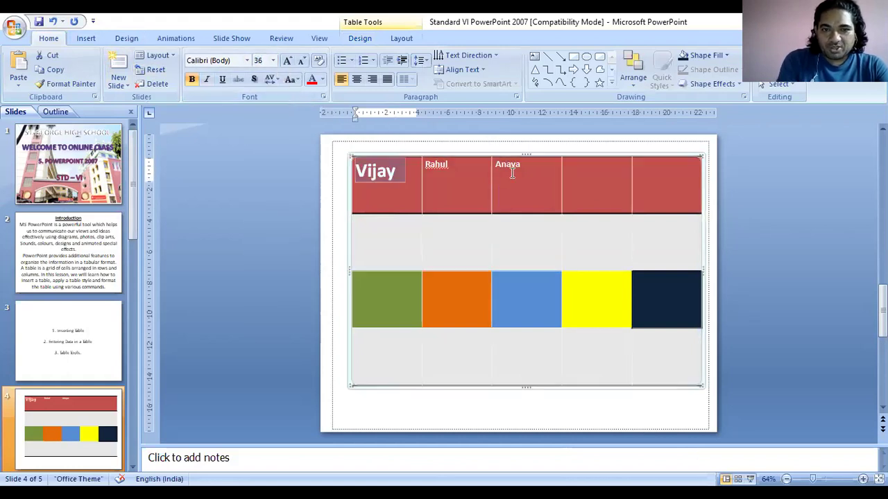
{"action": "left_click", "coordinate": [454, 175]}
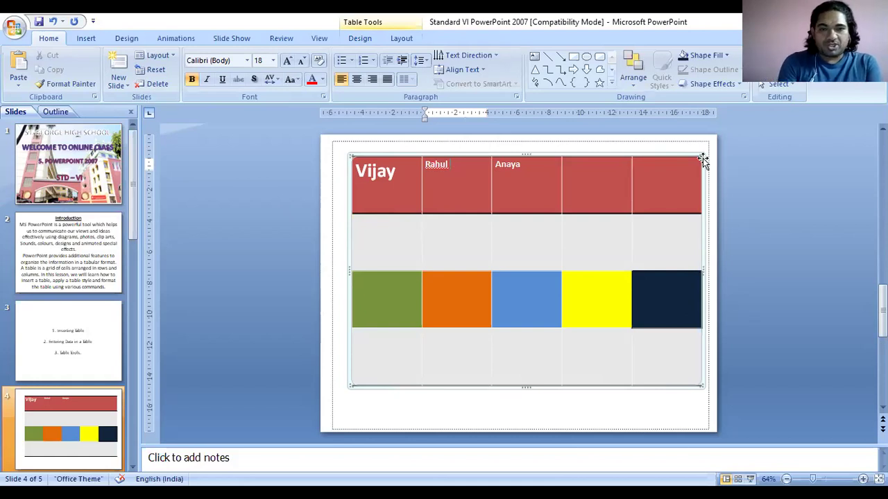
{"action": "left_click", "coordinate": [366, 198]}
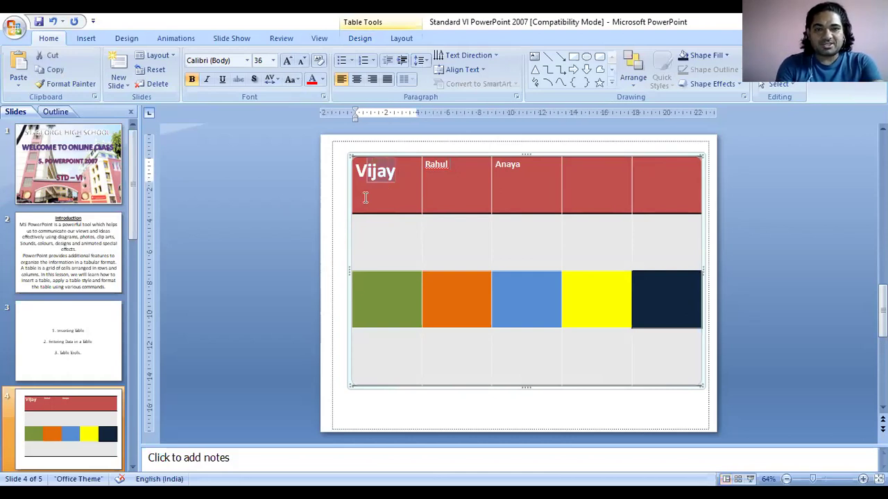
{"action": "key", "text": "Right"}
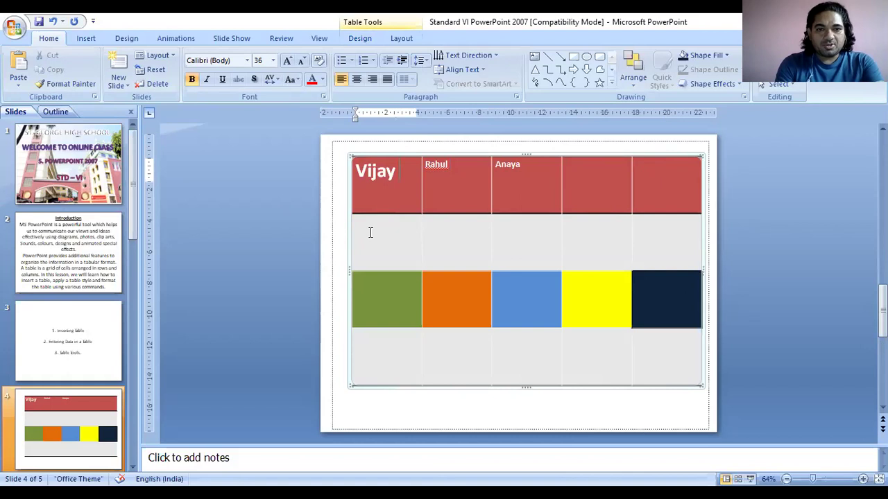
{"action": "left_click", "coordinate": [369, 228]}
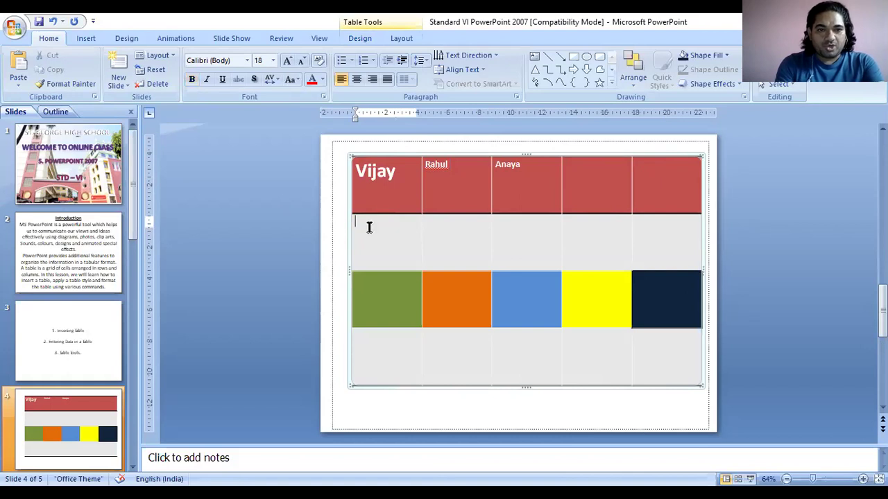
{"action": "left_click", "coordinate": [358, 156]}
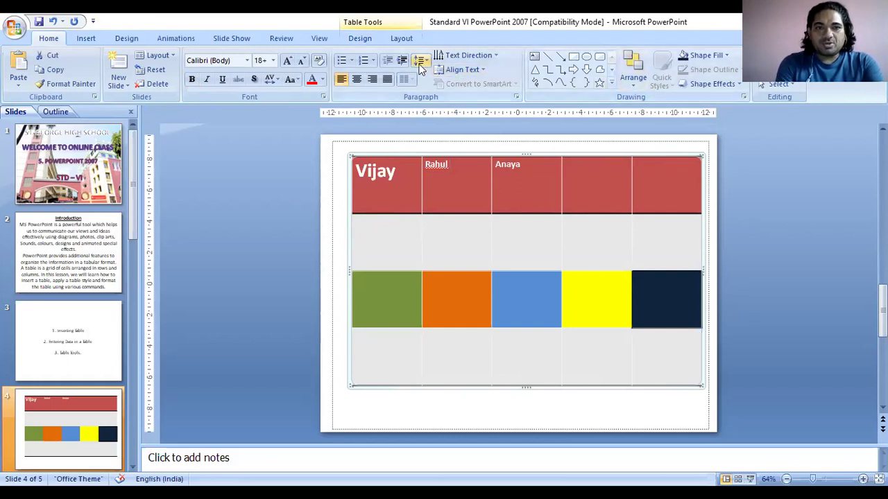
{"action": "left_click", "coordinate": [83, 42]}
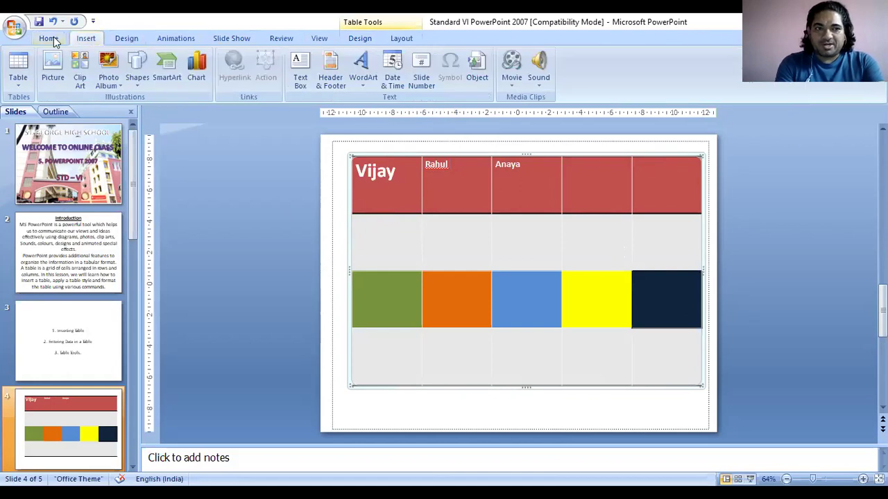
{"action": "left_click", "coordinate": [55, 41]}
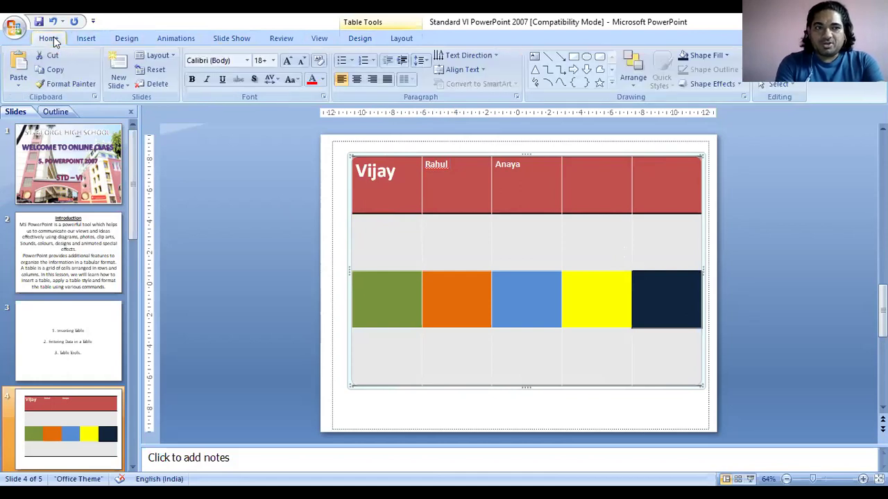
{"action": "left_click", "coordinate": [455, 260]}
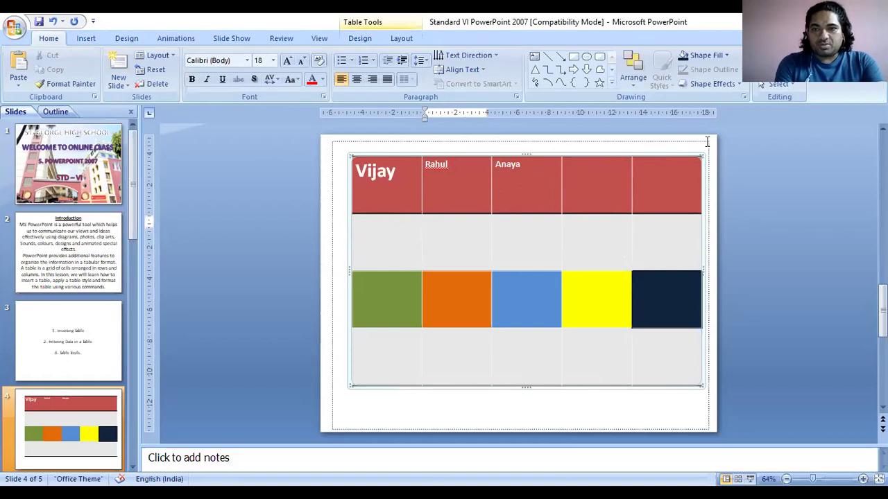
{"action": "left_click", "coordinate": [85, 38]}
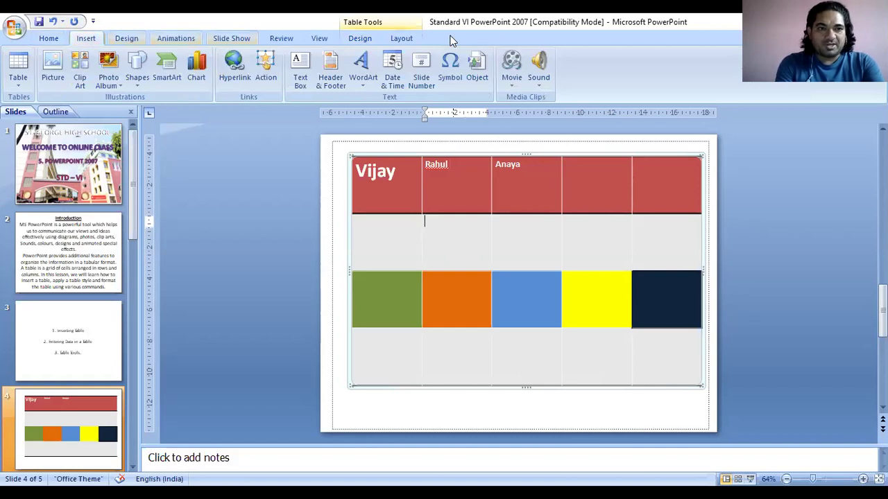
{"action": "left_click", "coordinate": [131, 36]}
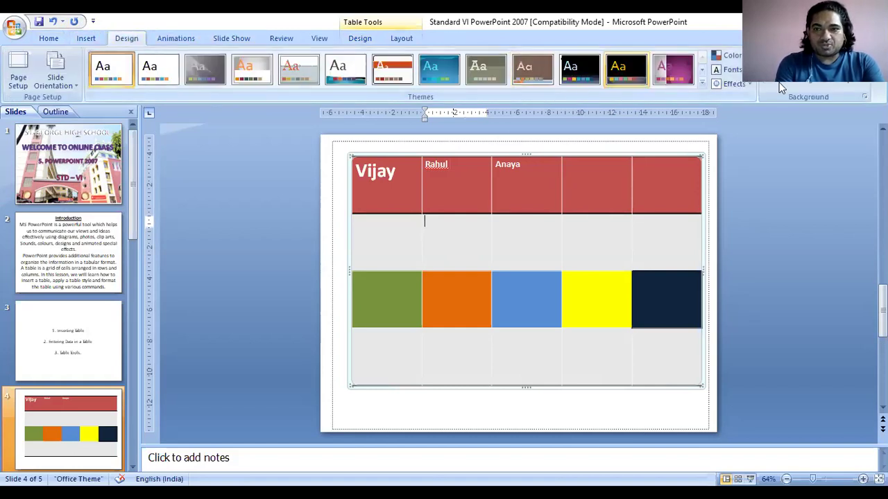
Step: Draw a vertical line through the middle of the table's fourth column, splitting its cell in all four rows
{"action": "left_click", "coordinate": [86, 38]}
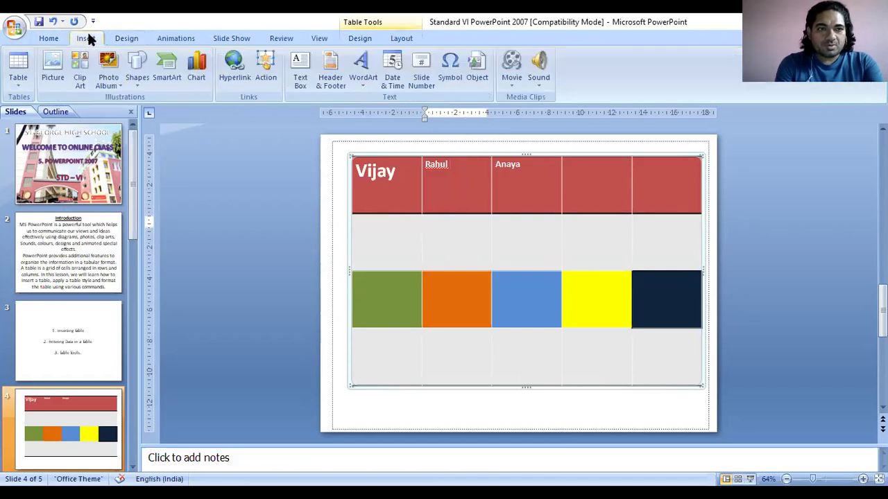
{"action": "left_click", "coordinate": [28, 71]}
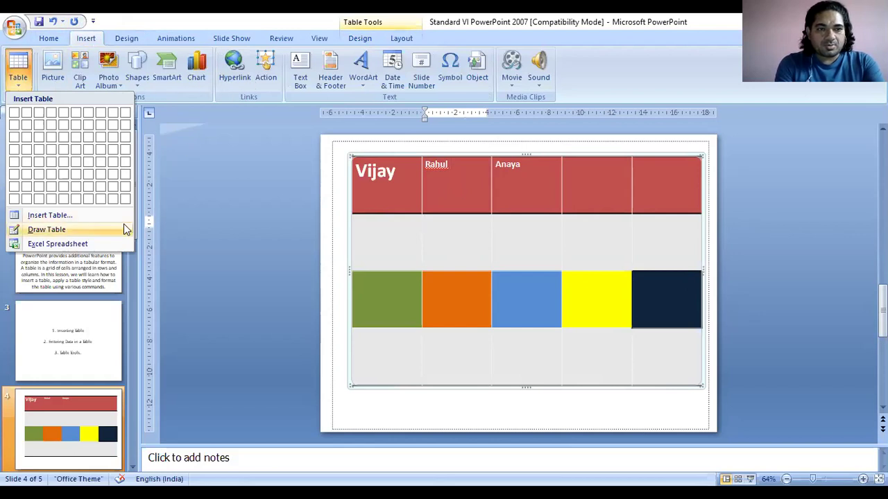
{"action": "left_click", "coordinate": [47, 230]}
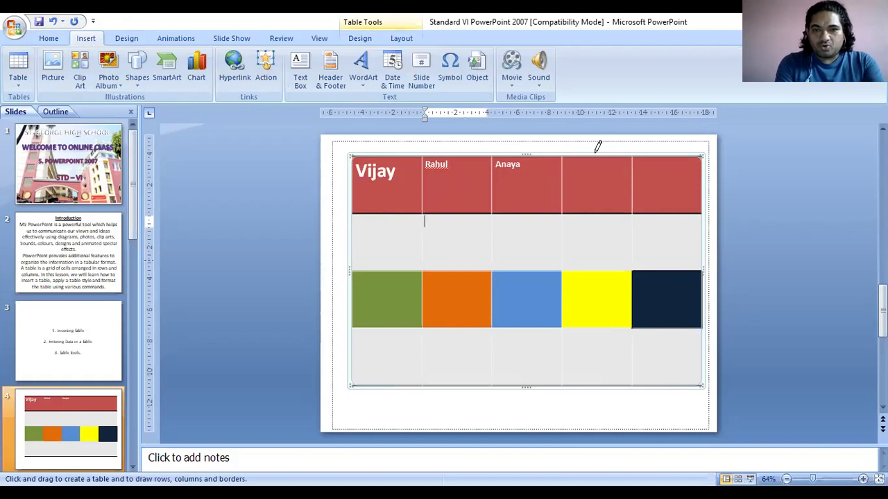
{"action": "left_click_drag", "start_coordinate": [600, 158], "coordinate": [597, 338]}
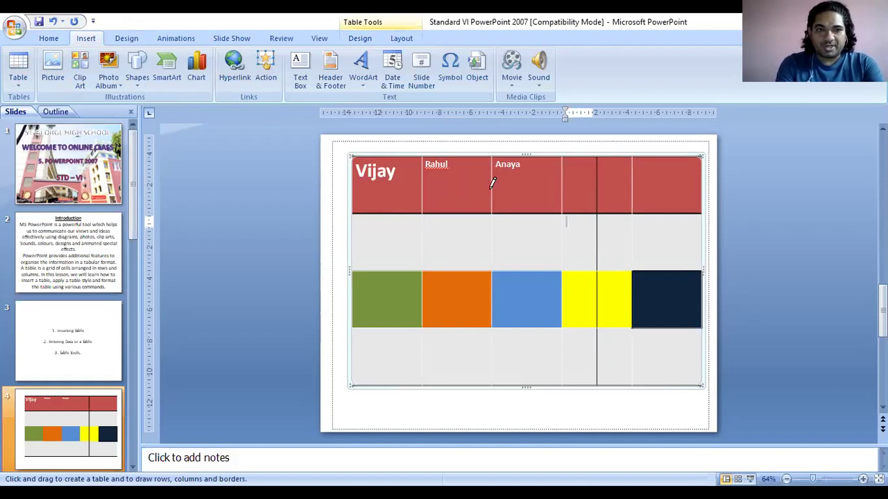
Step: Erase the drawn vertical line from the fourth column in all four rows with the Eraser
{"action": "left_click", "coordinate": [20, 70]}
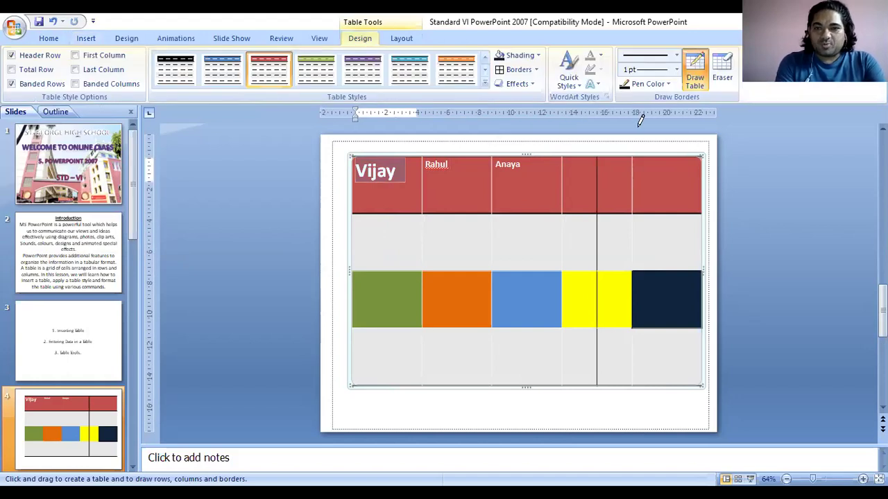
{"action": "left_click", "coordinate": [722, 68]}
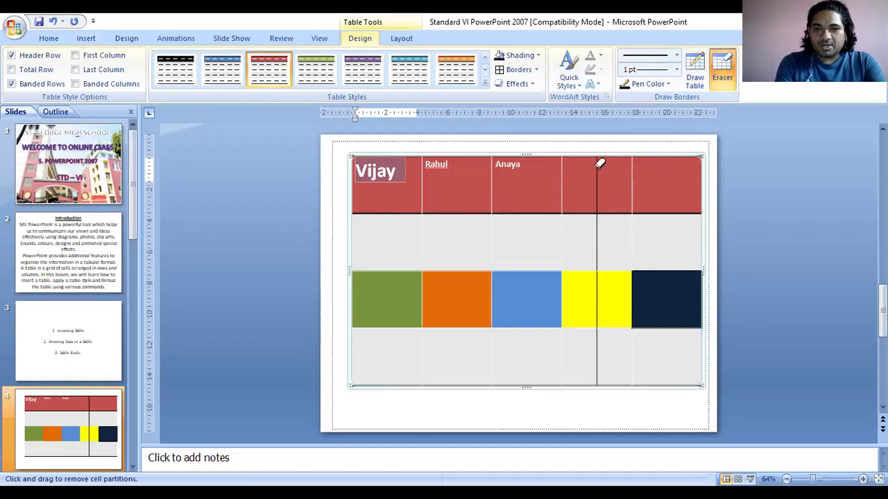
{"action": "mouse_move", "coordinate": [594, 168]}
{"action": "left_mouse_down"}
{"action": "mouse_move", "coordinate": [588, 159]}
{"action": "mouse_move", "coordinate": [603, 261]}
{"action": "left_mouse_up"}
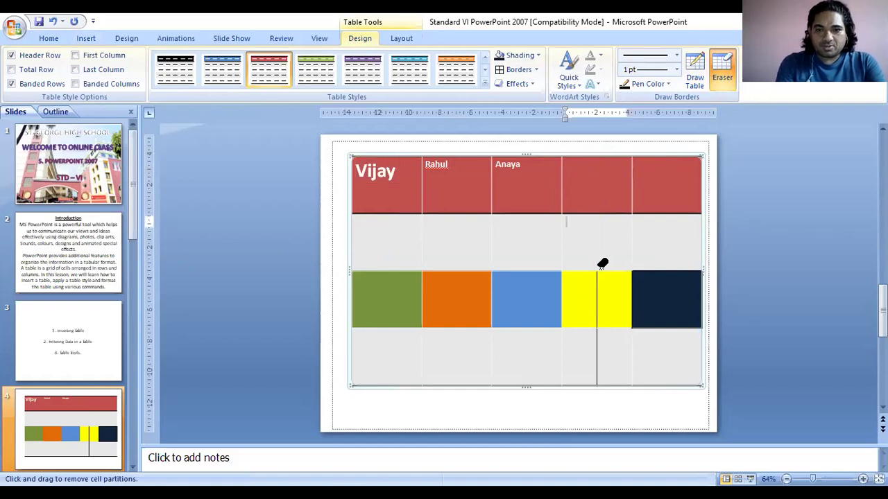
{"action": "left_click", "coordinate": [597, 280]}
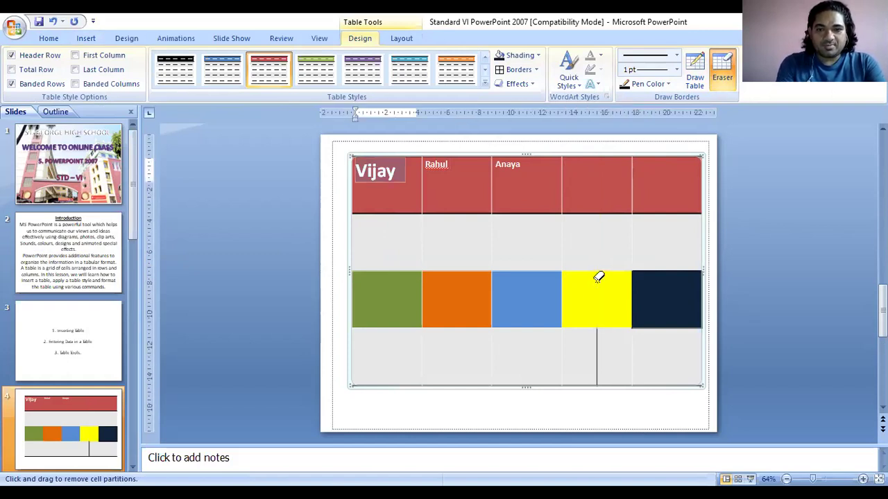
{"action": "left_click", "coordinate": [597, 340]}
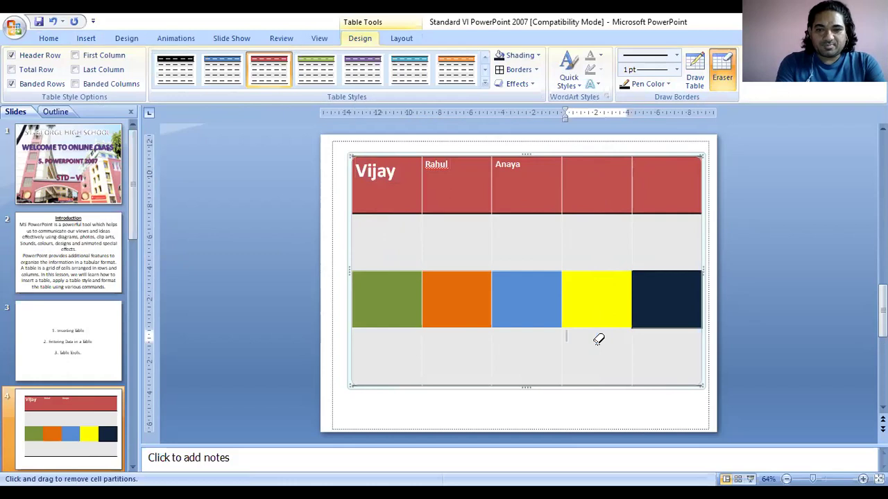
Step: Erase the border between the fourth and fifth cells in the table's first three rows
{"action": "left_click", "coordinate": [675, 165]}
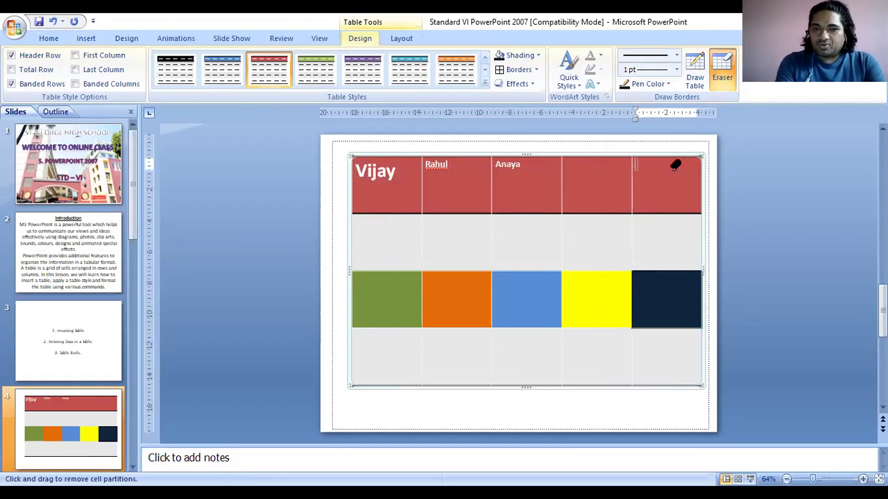
{"action": "left_click", "coordinate": [632, 157]}
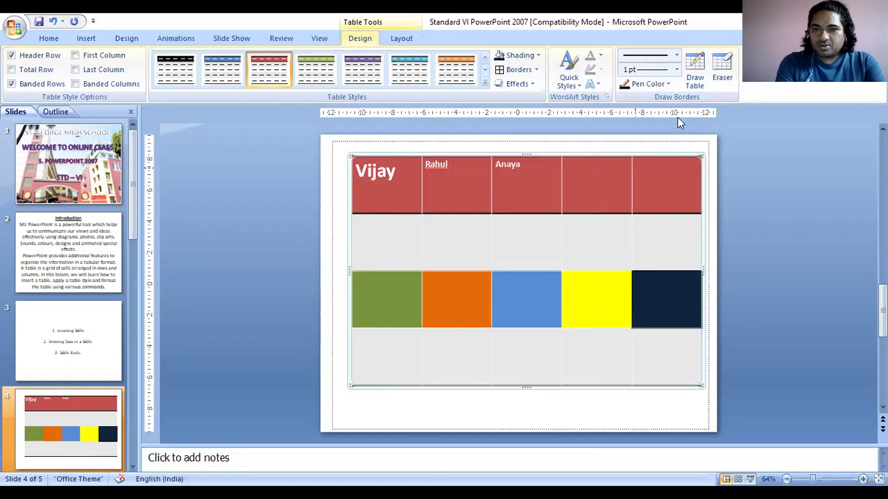
{"action": "left_click", "coordinate": [721, 77]}
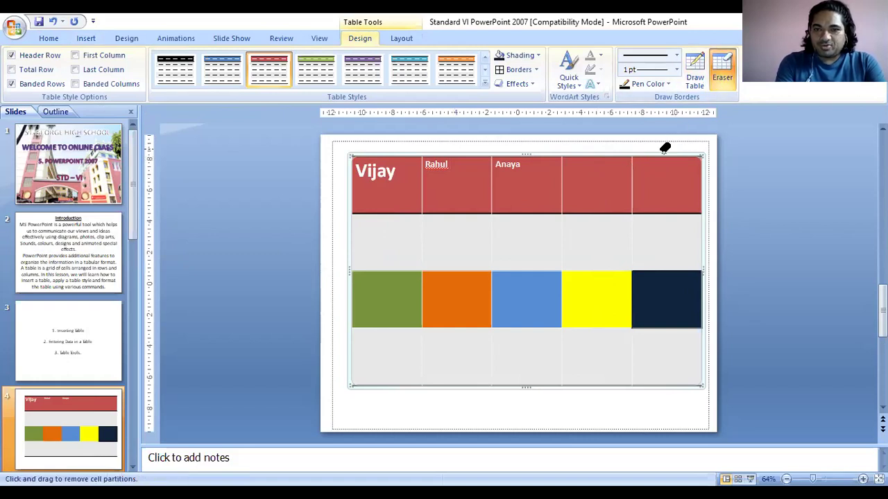
{"action": "left_click", "coordinate": [632, 184]}
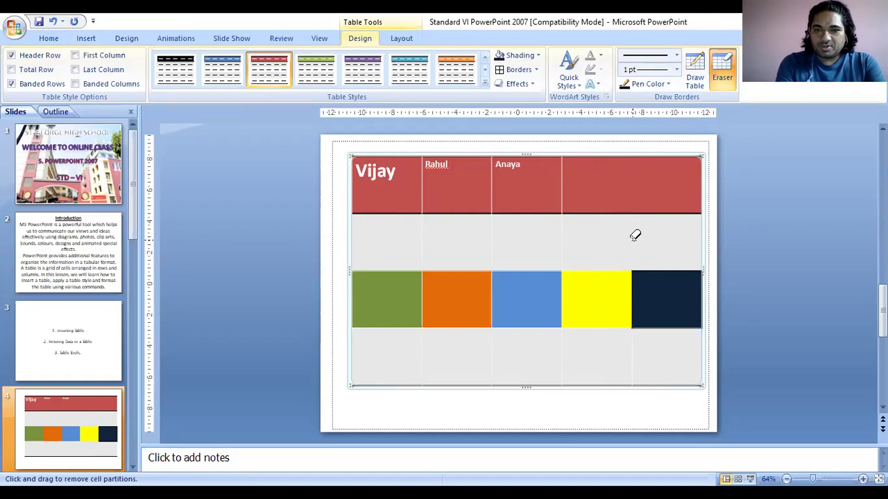
{"action": "left_click", "coordinate": [633, 278]}
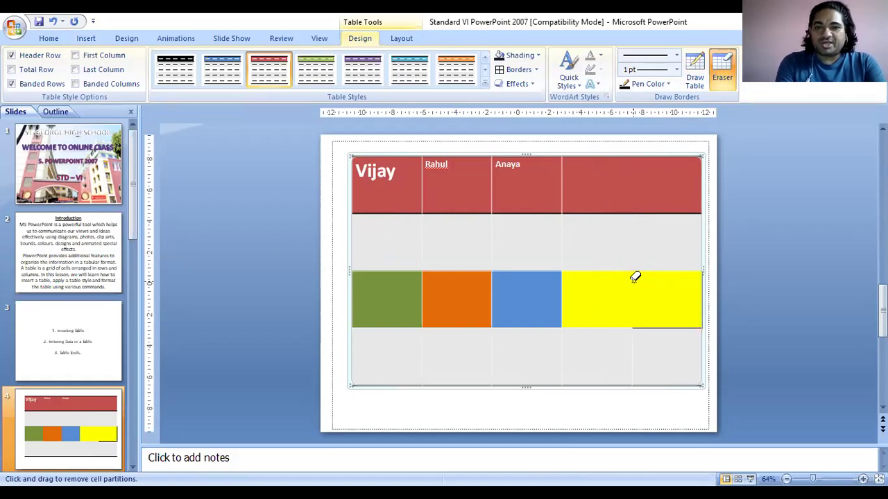
Step: Erase the border after the third cell in the table's first two rows and turn off the Eraser
{"action": "left_click", "coordinate": [565, 165]}
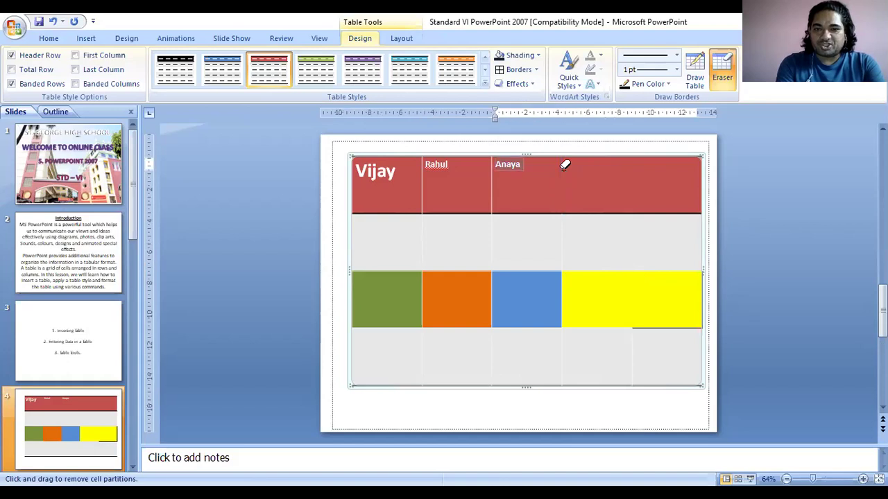
{"action": "left_click", "coordinate": [565, 239]}
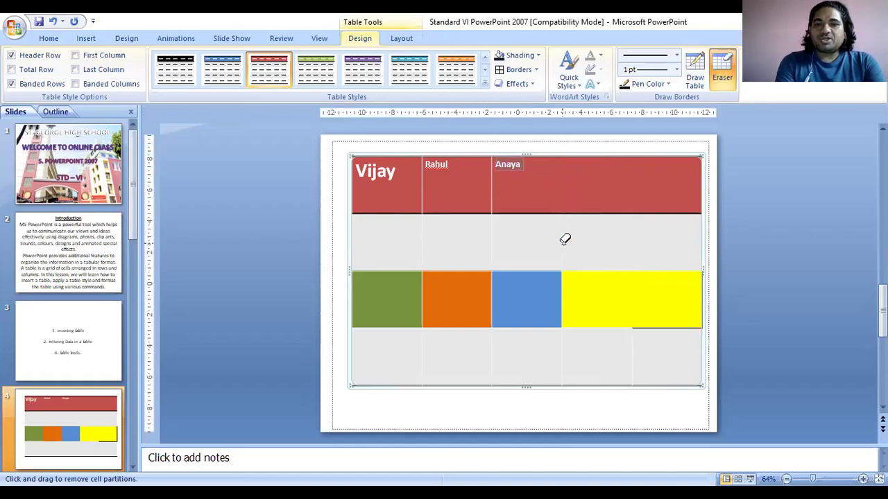
{"action": "left_click", "coordinate": [728, 67]}
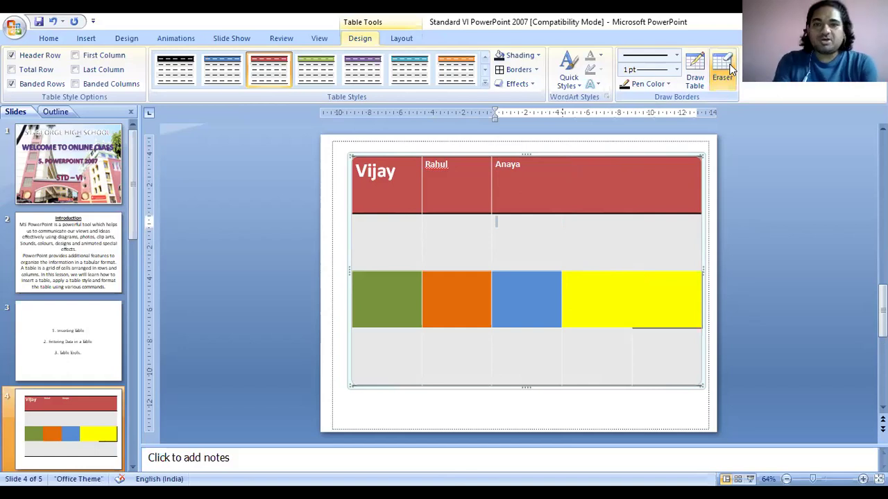